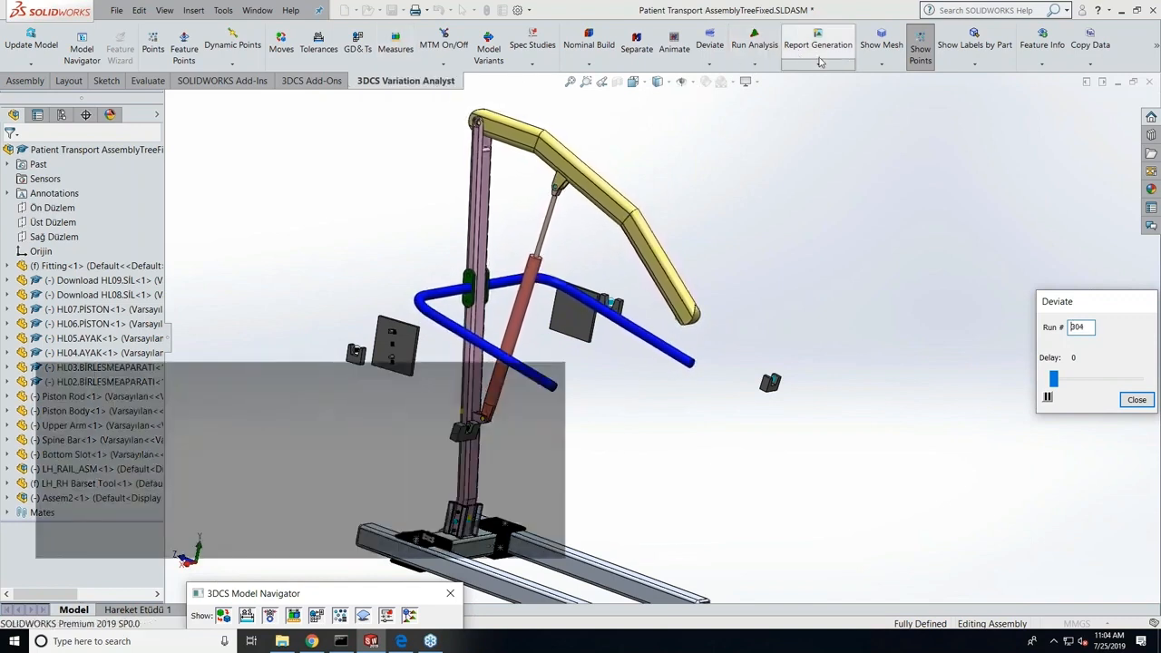
Step: Display the 3DCS Add-Ons tools and move the 3DCS Model Navigator window up so its tree is fully readable
click(307, 81)
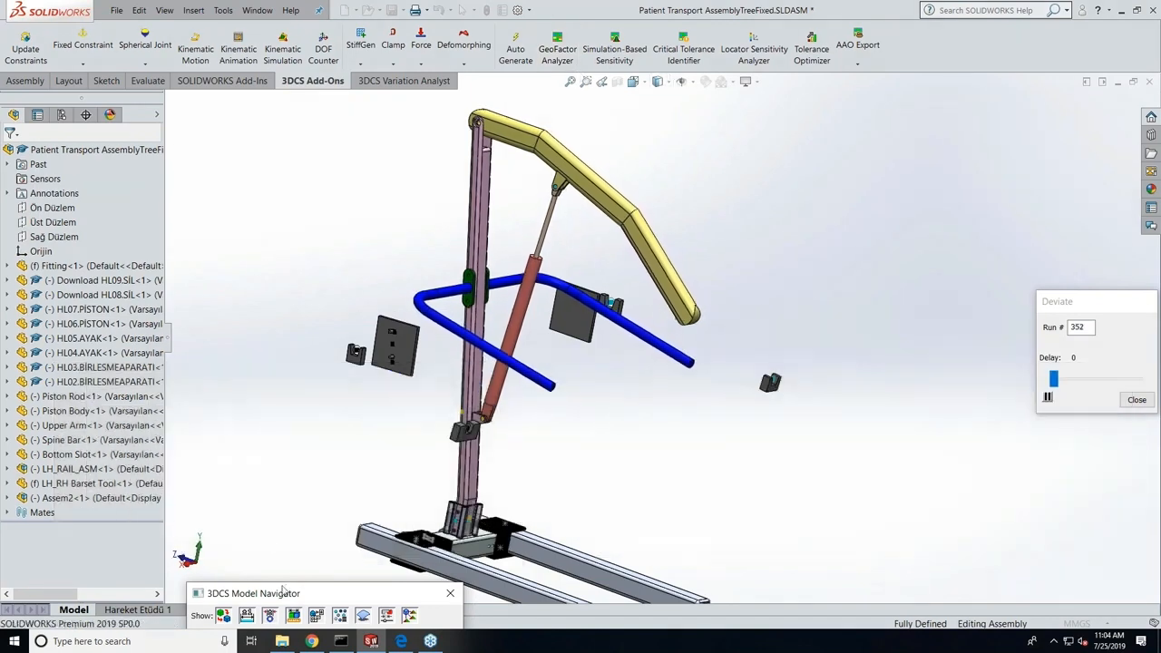
drag(284, 590, 258, 138)
click(73, 426)
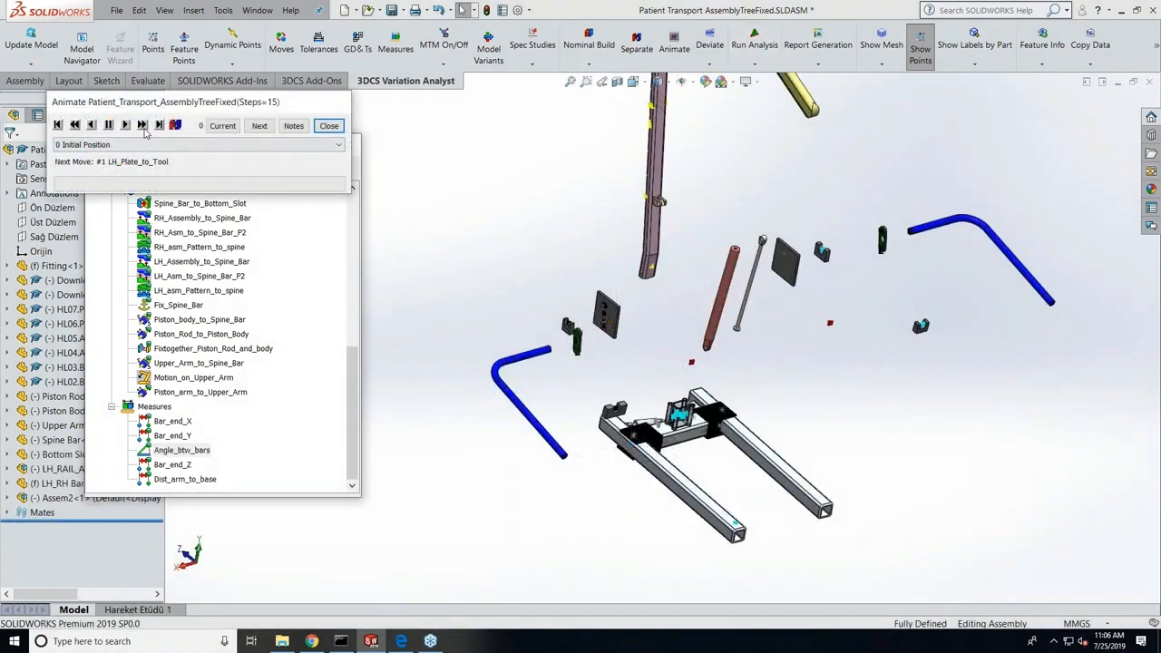
Step: Play the assembly animation move by move from LH_Plate_to_Tool through LH_Assembly_to_Spine_Bar
click(142, 126)
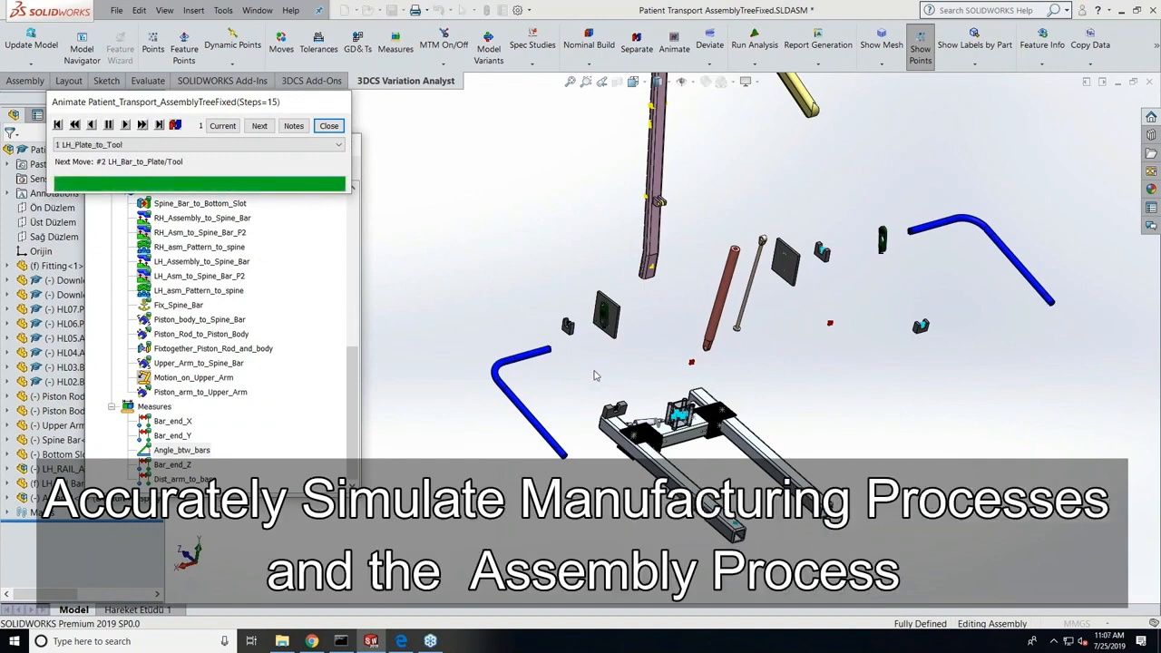
click(142, 126)
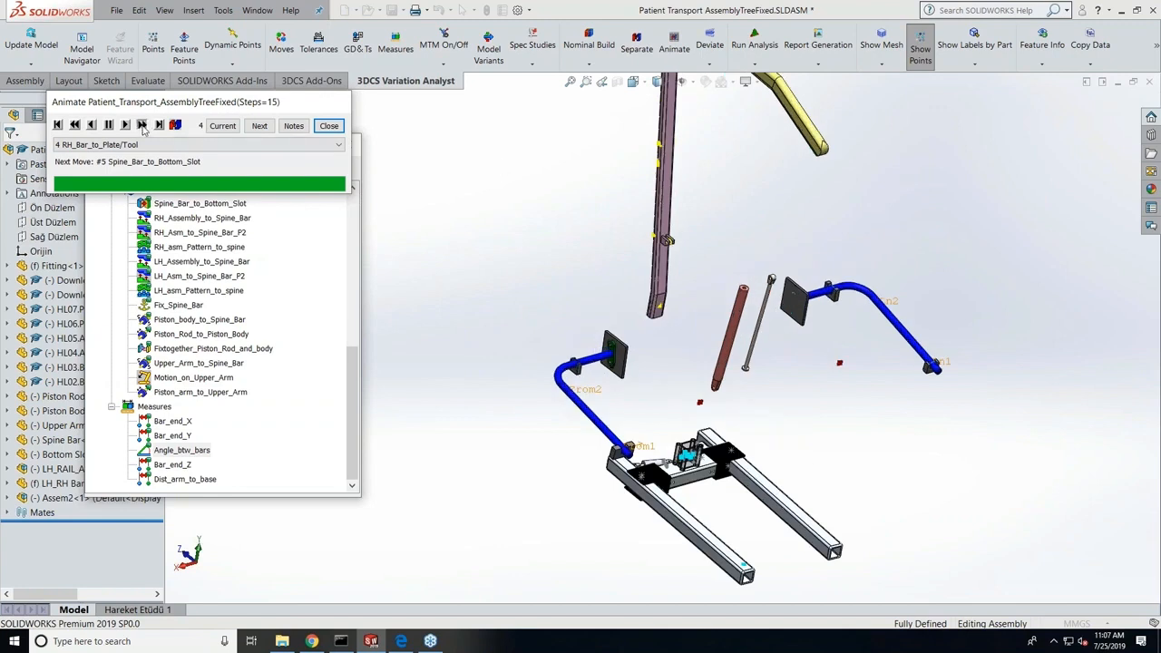
click(142, 125)
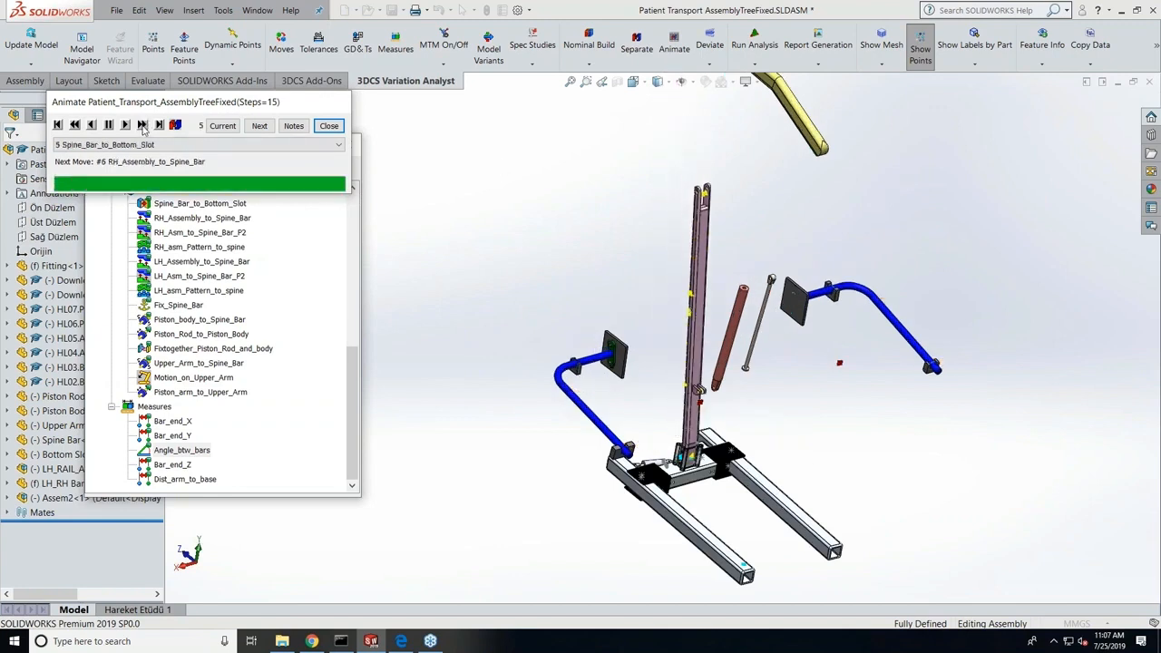
click(142, 125)
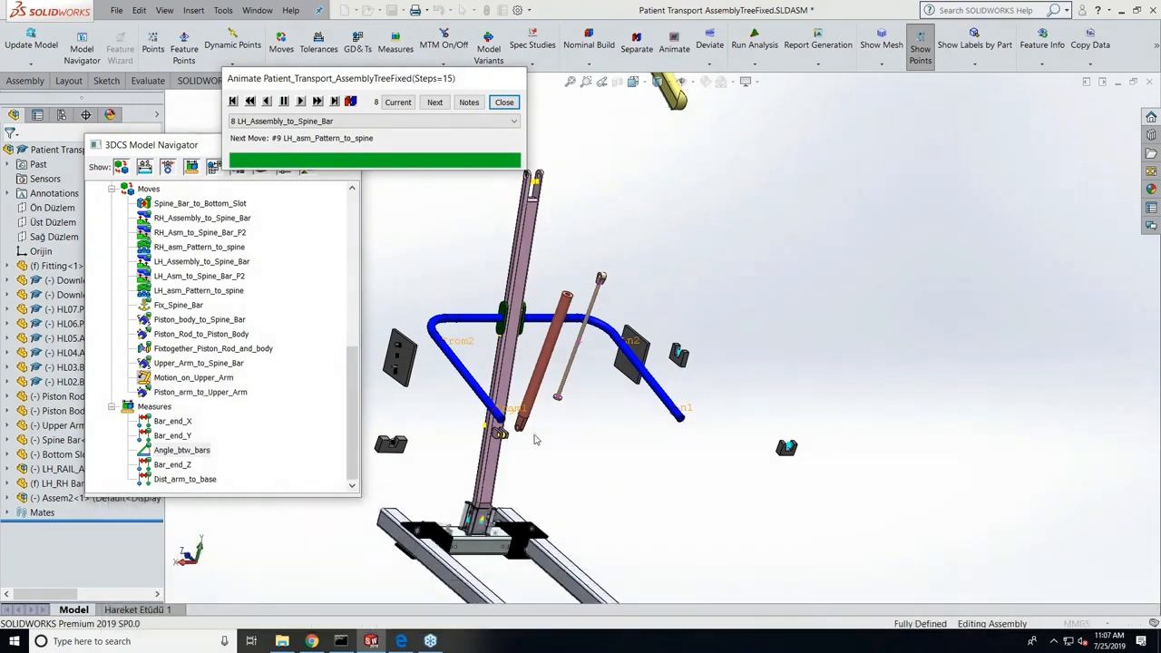
Step: Advance the assembly animation through the LH_asm_Pattern_to_spine and Fix_Spine_Bar moves
scroll(635, 363, up, 3)
middle_drag(532, 421, 555, 442)
scroll(634, 325, down, 2)
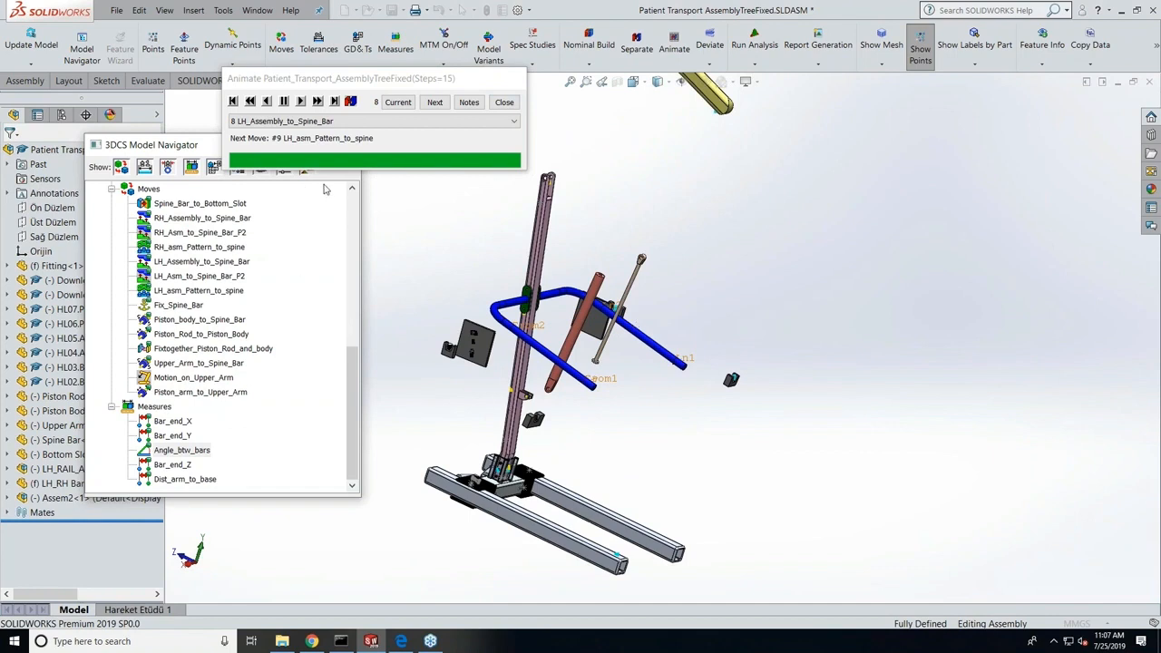
click(318, 108)
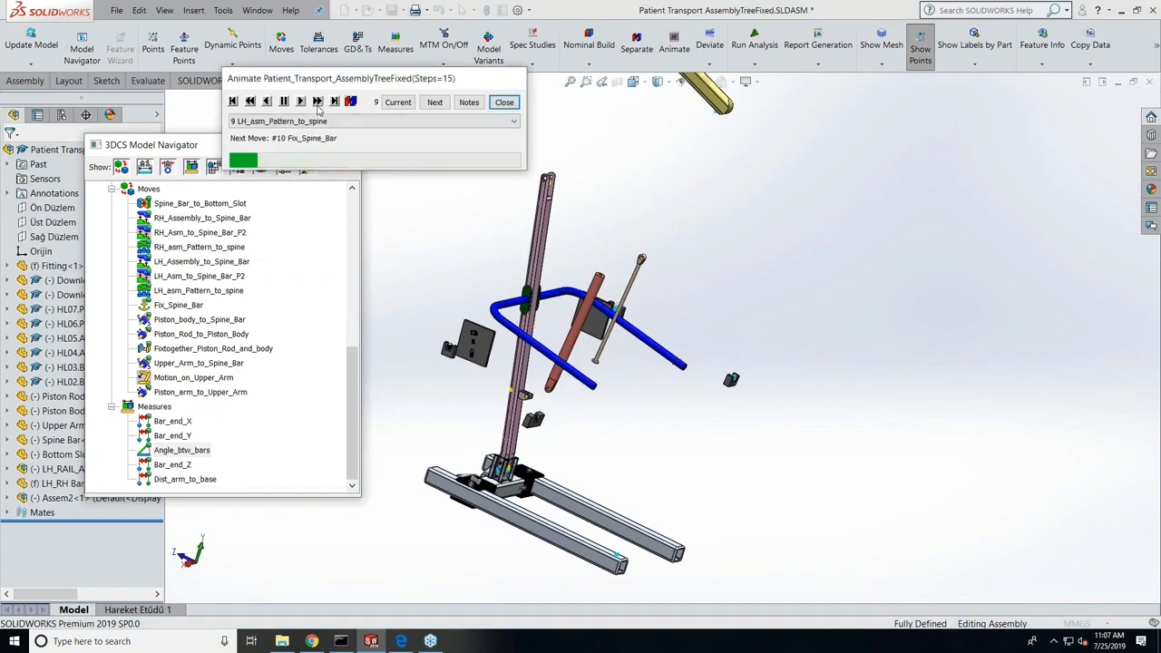
click(318, 101)
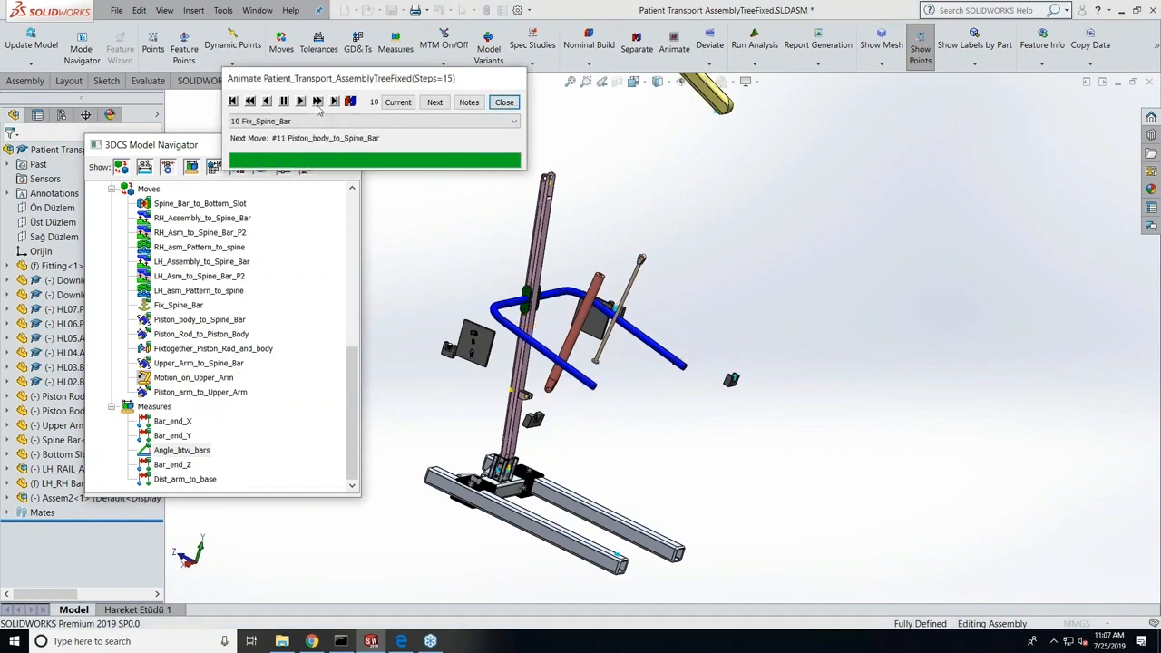
Step: Play the remaining animation moves from Piston_body_to_Spine_Bar through Piston_arm_to_Upper_Arm
click(319, 107)
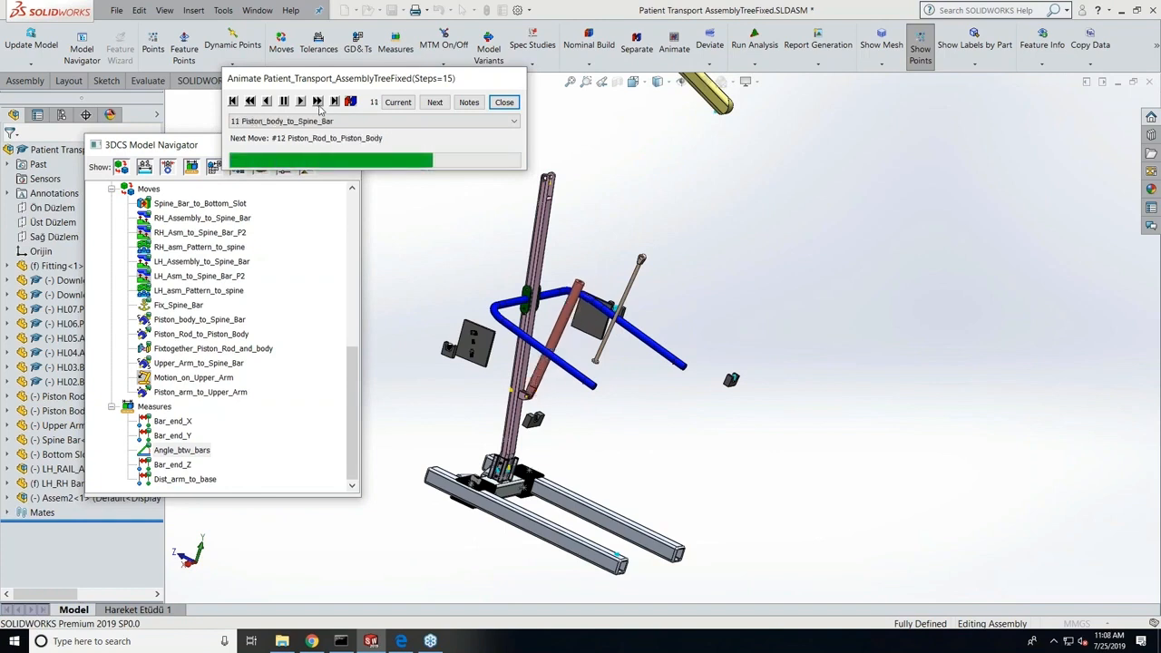
click(319, 107)
click(318, 101)
click(319, 104)
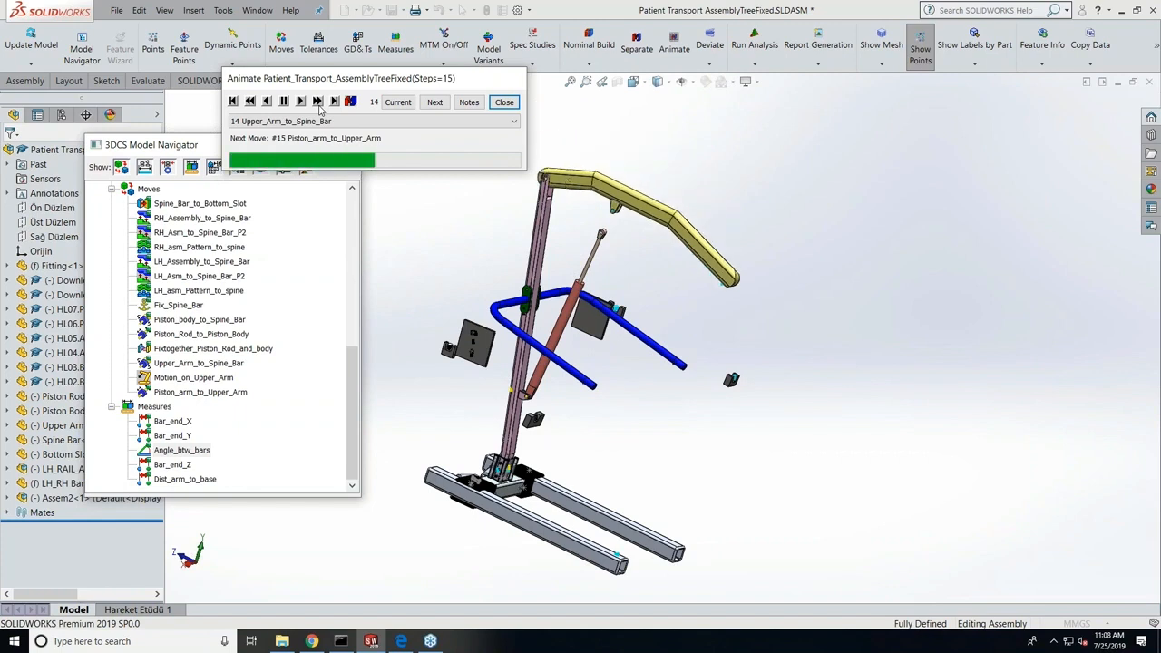
click(319, 104)
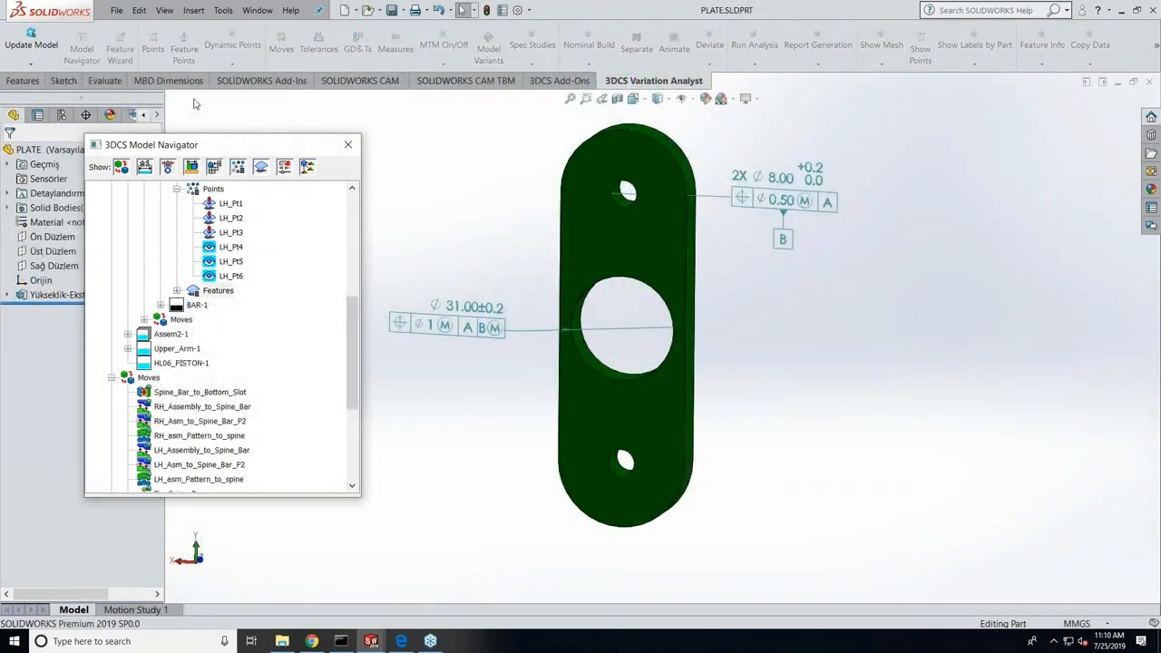
Step: Show the MBD dimensioning commands for the plate part, and return to the Patient Transport AssemblyTreeFixed.SLDASM document
click(168, 81)
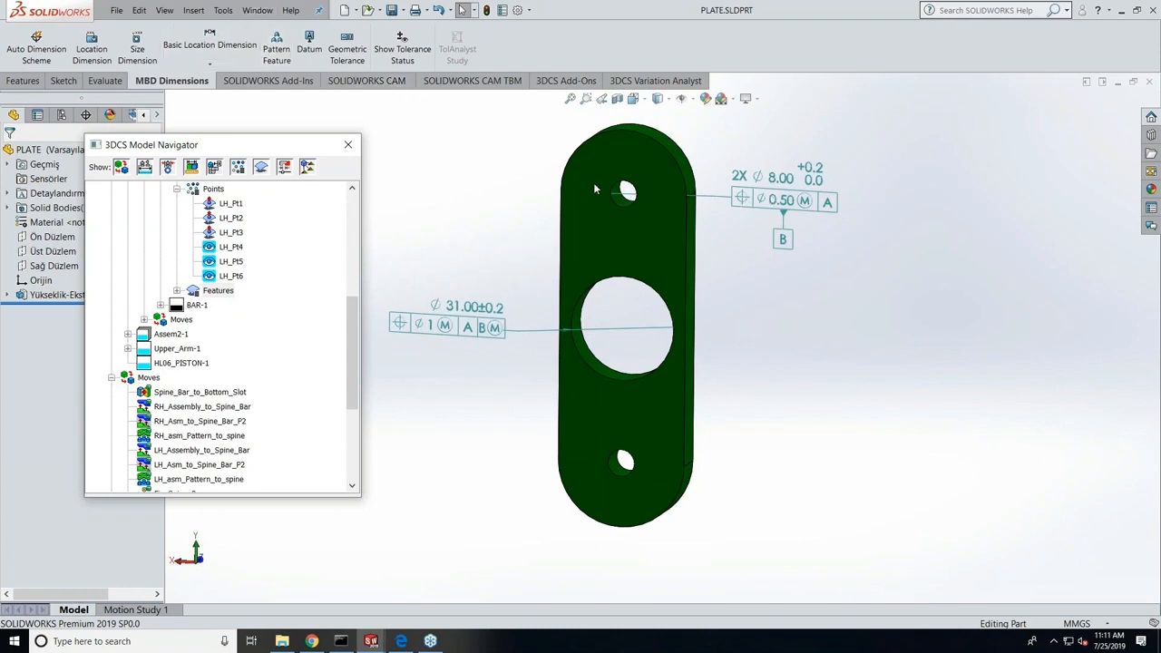
click(257, 10)
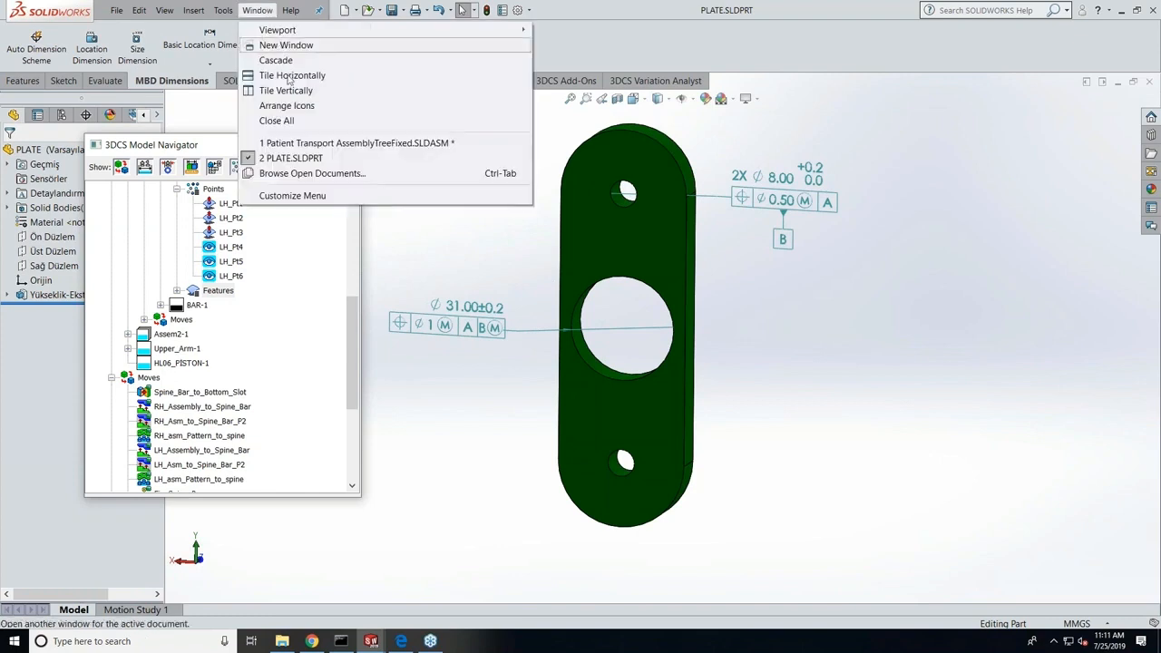
click(345, 143)
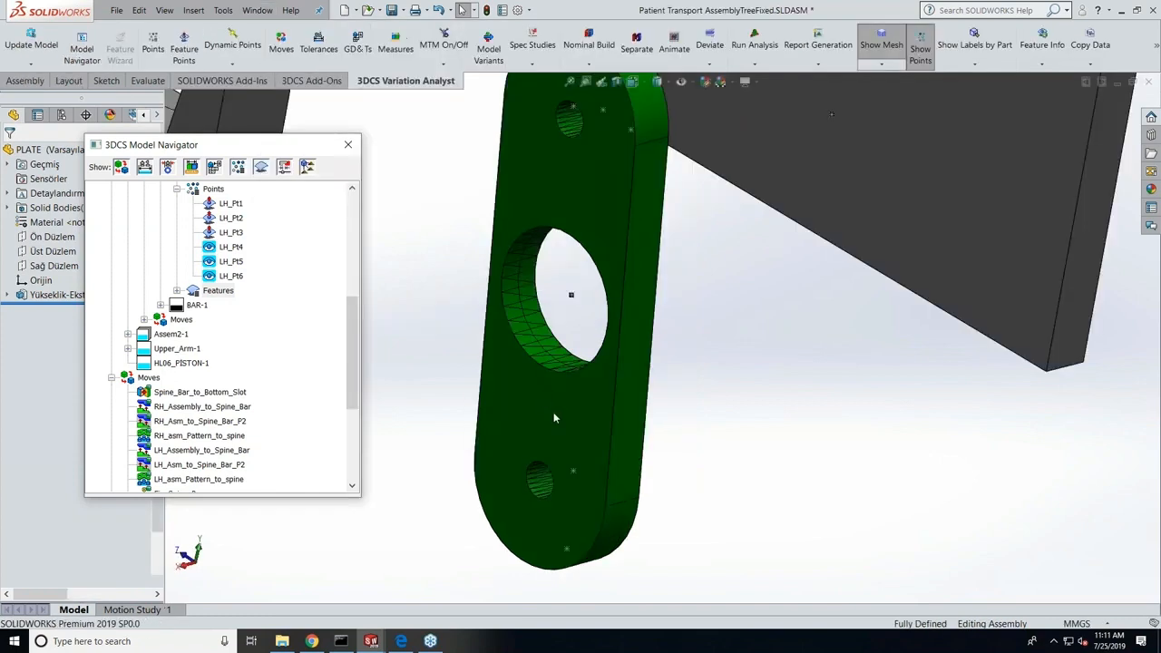
Step: Update the GD&T of the green plate component in the 3DCS model
scroll(500, 350, up, 6)
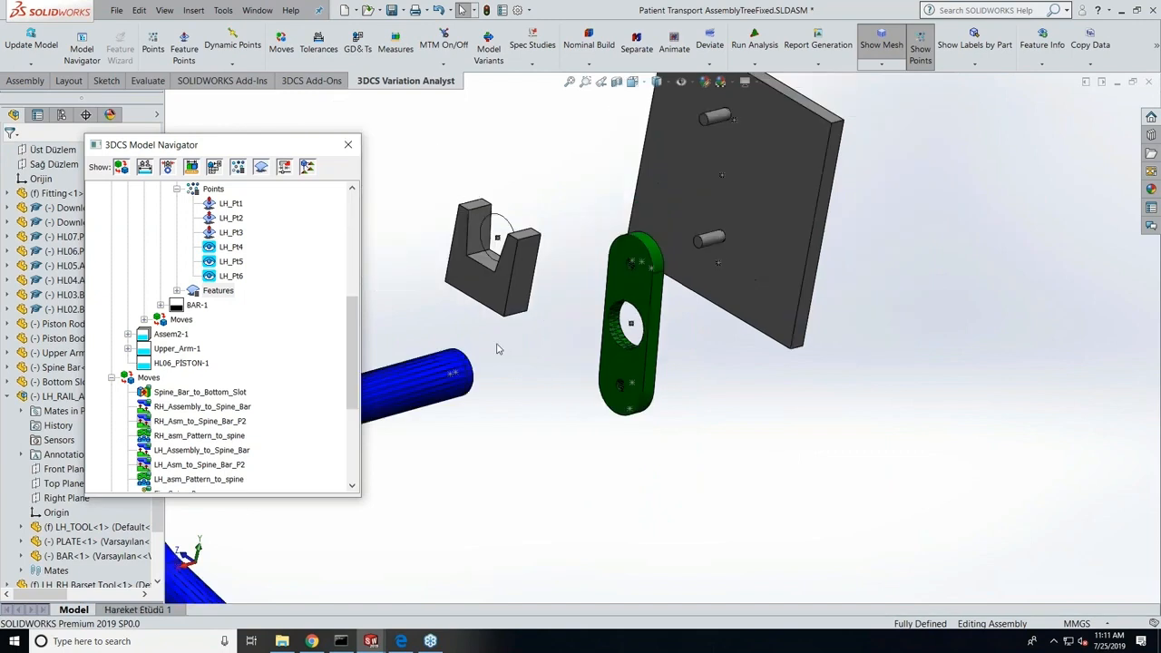
scroll(733, 278, down, 2)
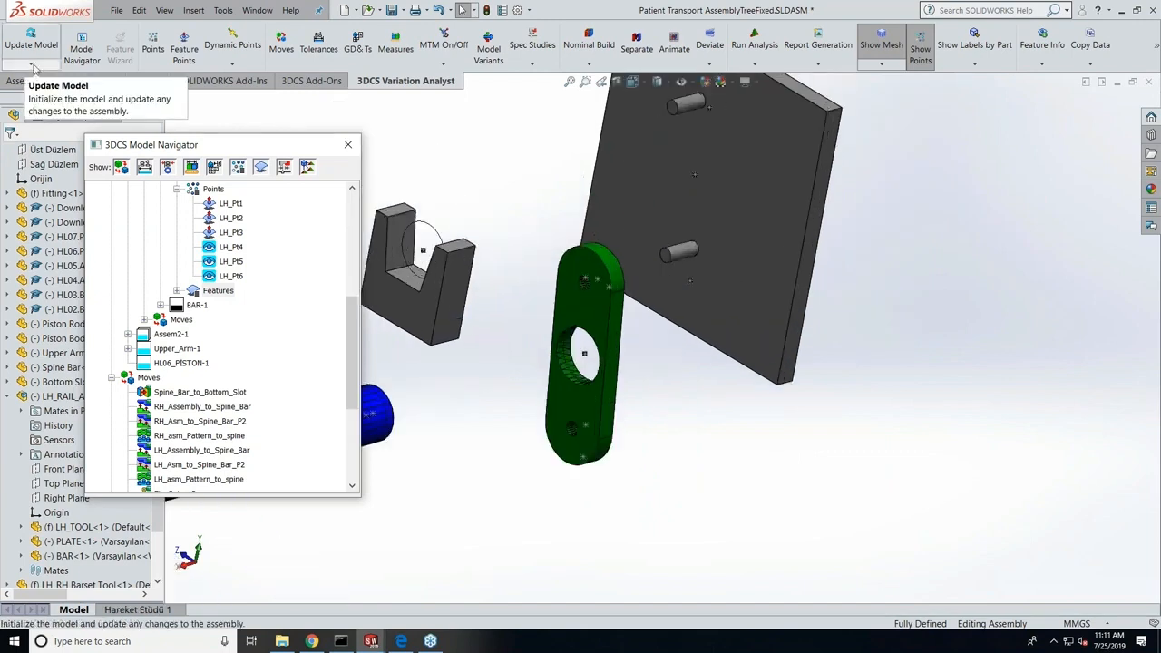
click(31, 63)
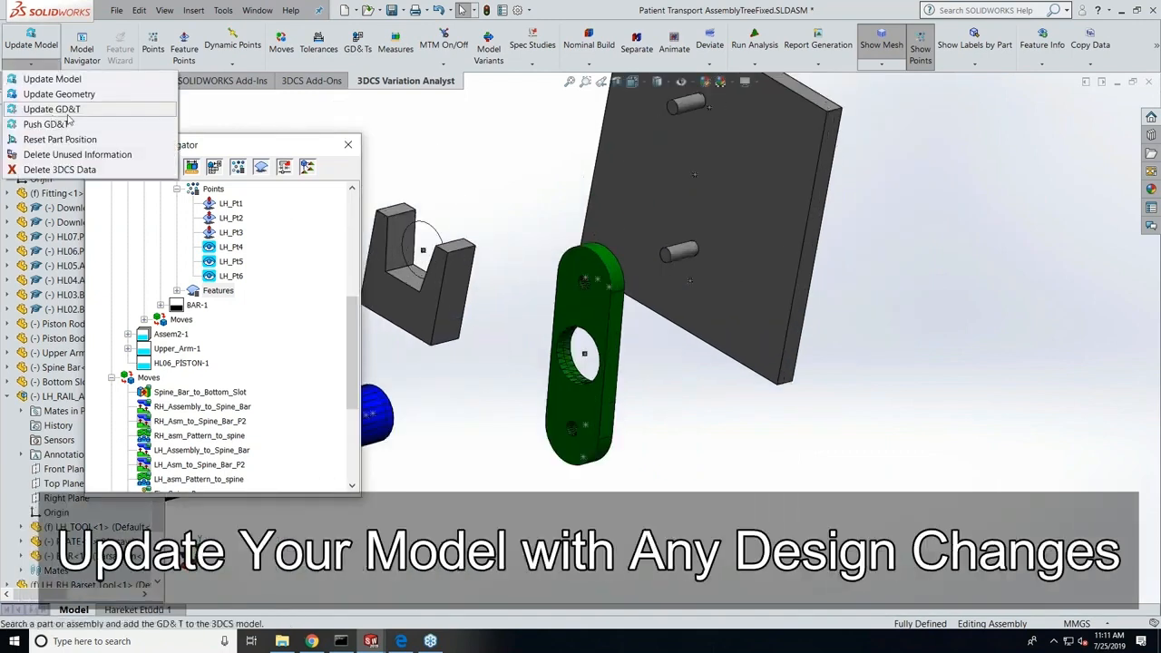
click(52, 109)
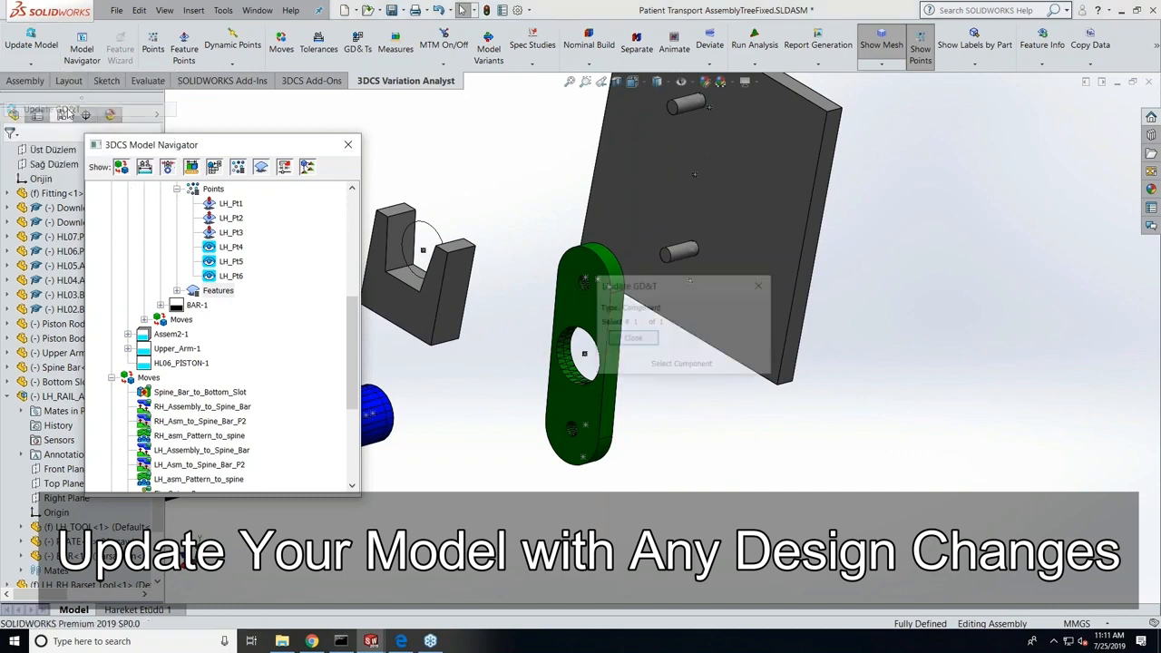
click(576, 414)
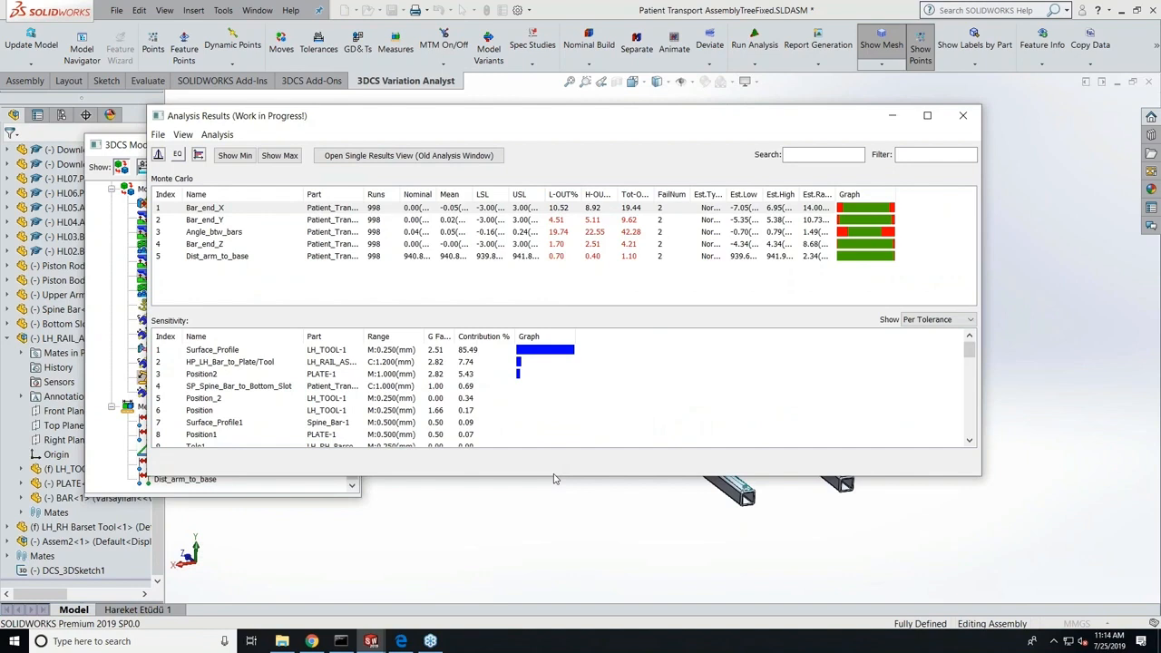
Step: Examine the Angle_btw_bars measure in the Monte Carlo results together with its sensitivity contributors
click(245, 233)
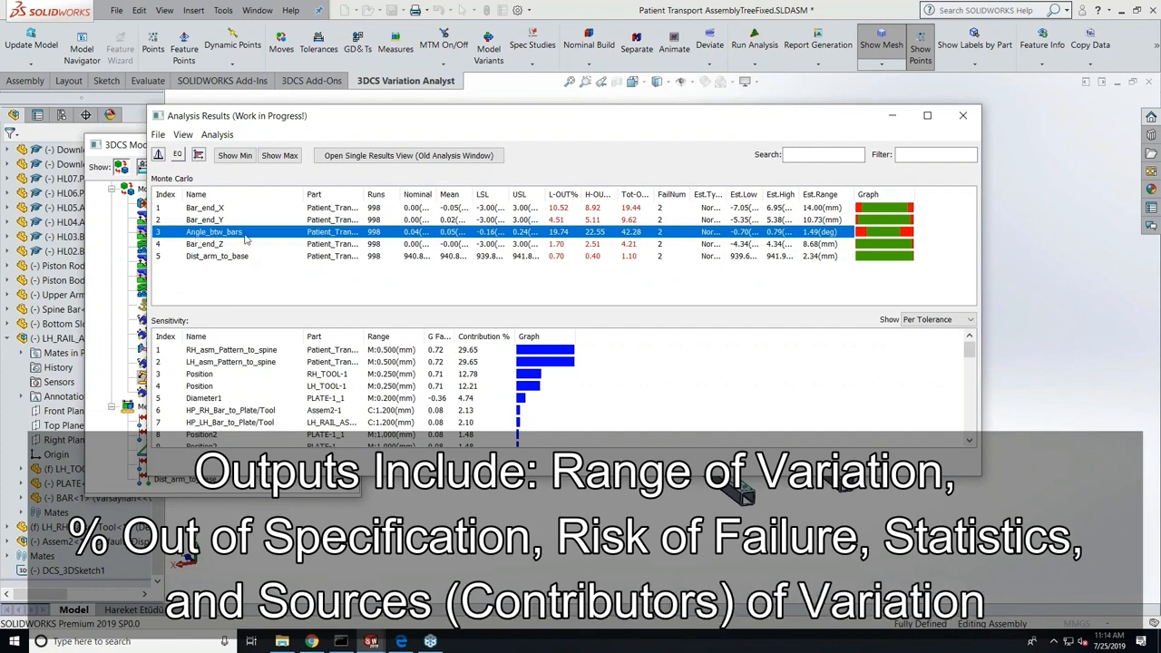
double_click(245, 233)
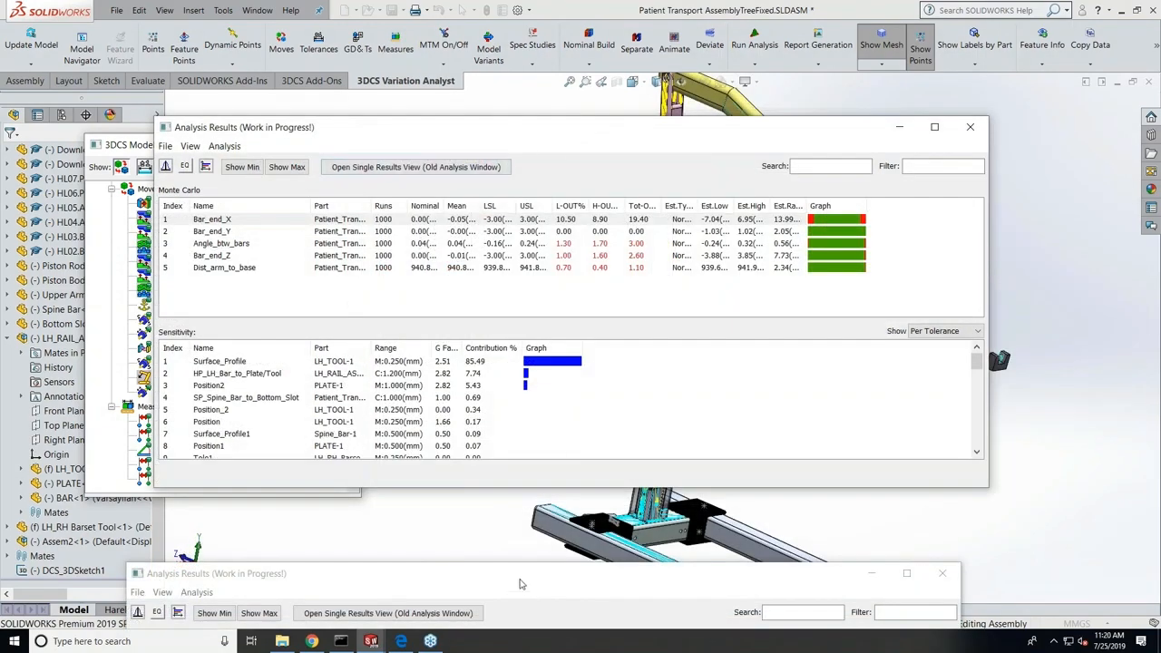
Step: Compare the two Analysis Results windows by placing one below the other and widening the newer run's Est.Range column
drag(520, 583, 548, 312)
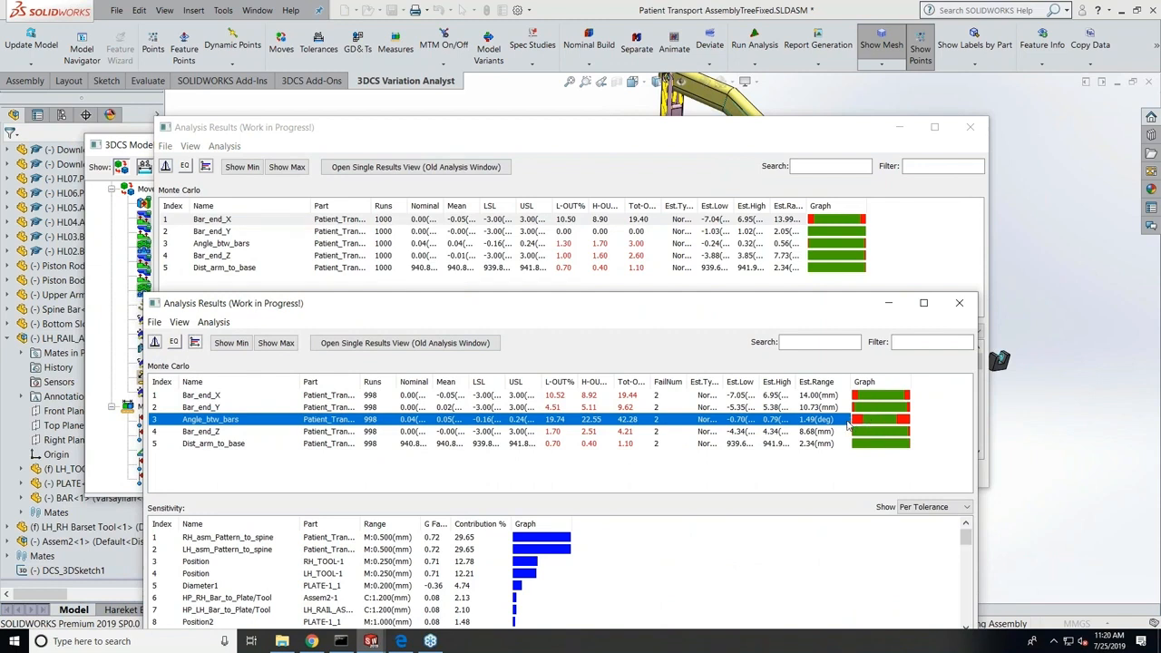
drag(808, 206, 822, 206)
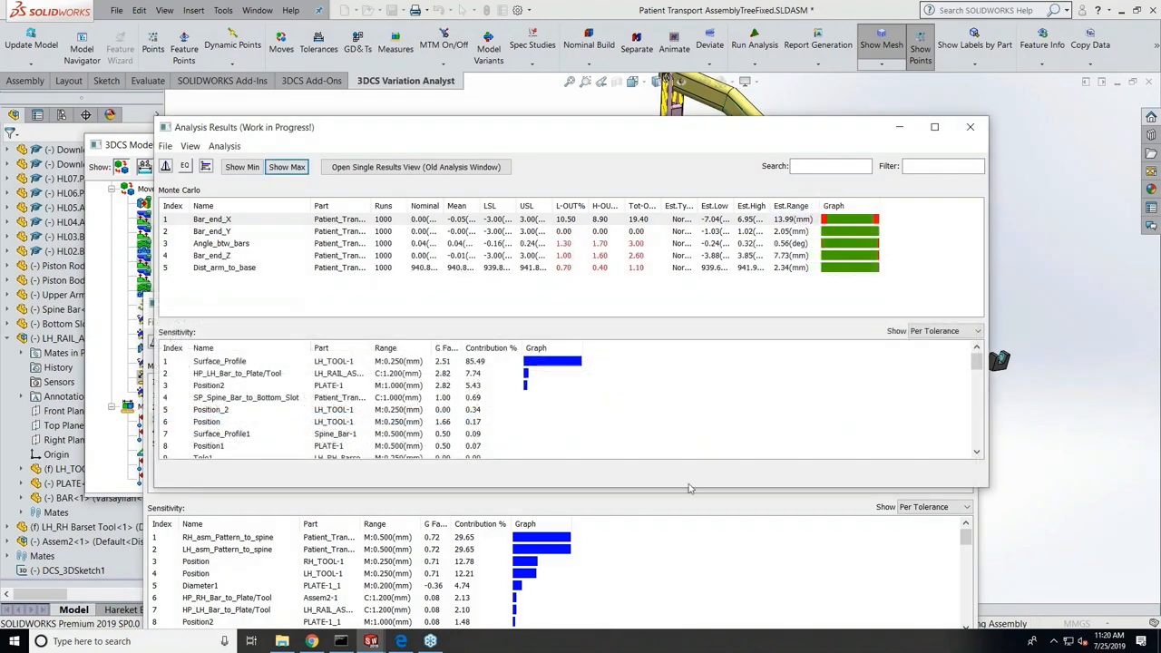
click(947, 537)
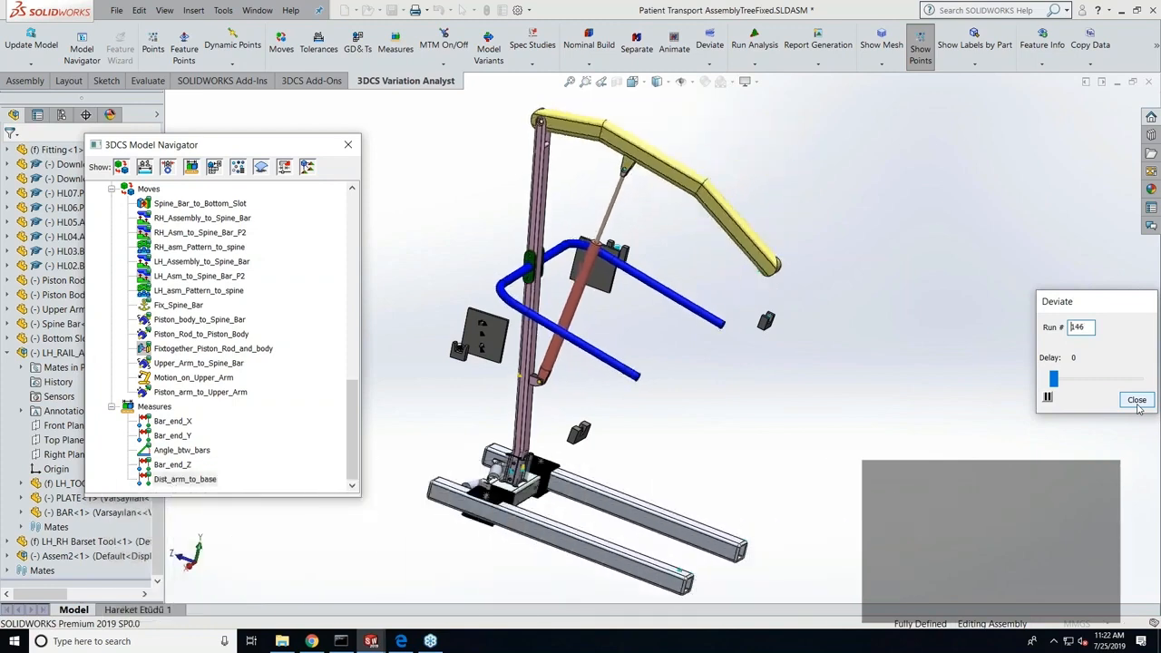
Step: End the Deviate simulation of the assembly
click(1137, 401)
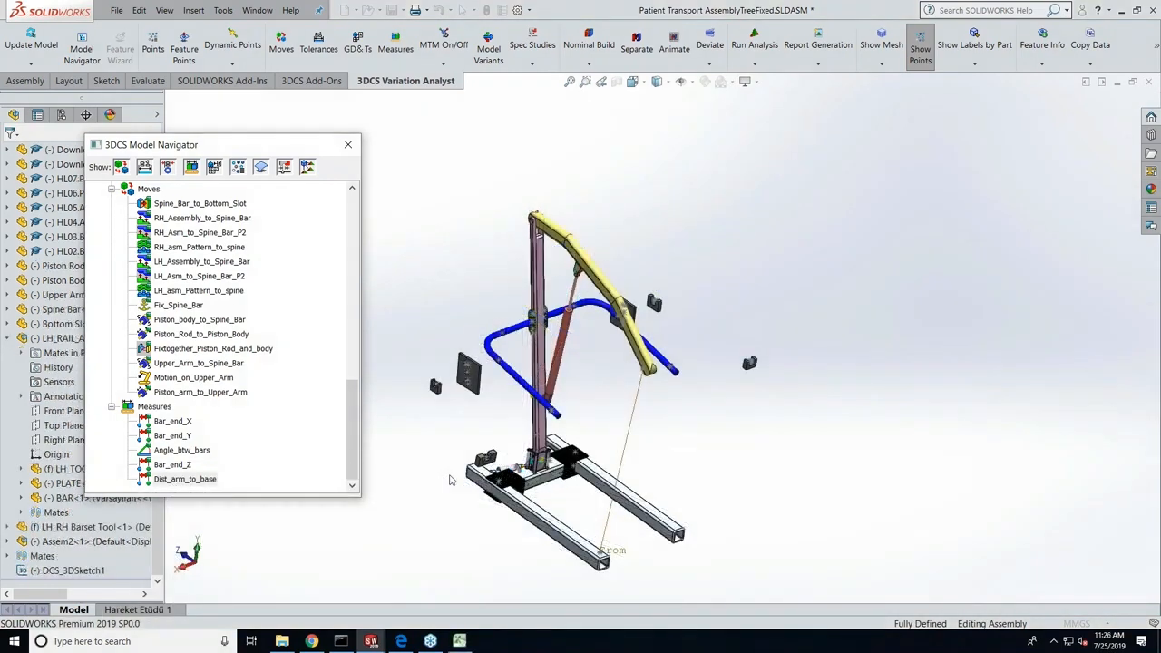